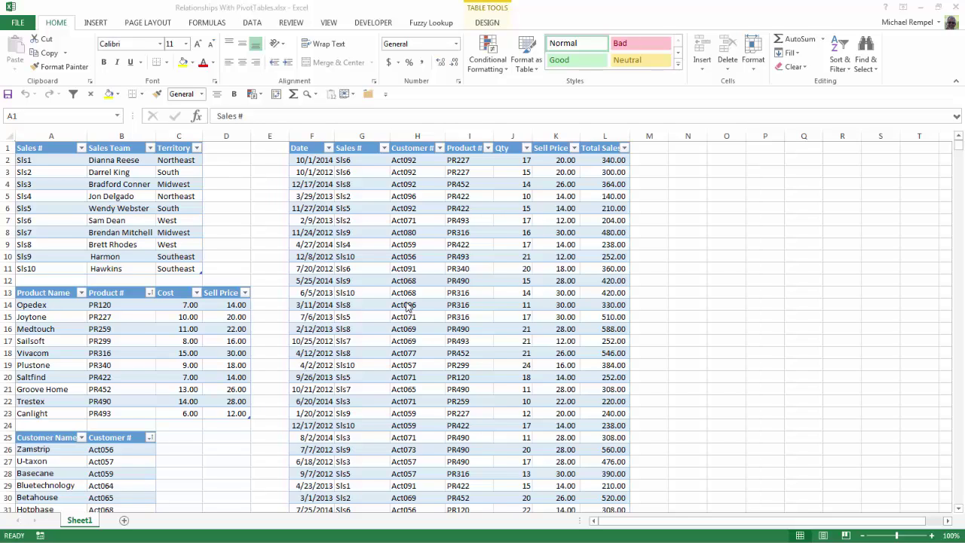
Step: Examine the sales team, product, customer and transactions tables, including the transactions' last row and their shared number columns
left_click(114, 196)
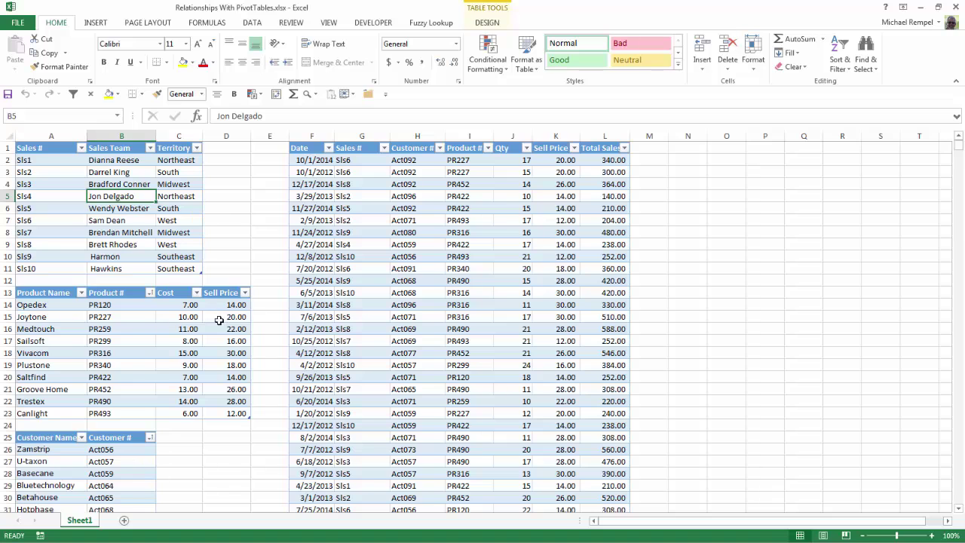
left_click(231, 484)
scroll(233, 482, "down", 4)
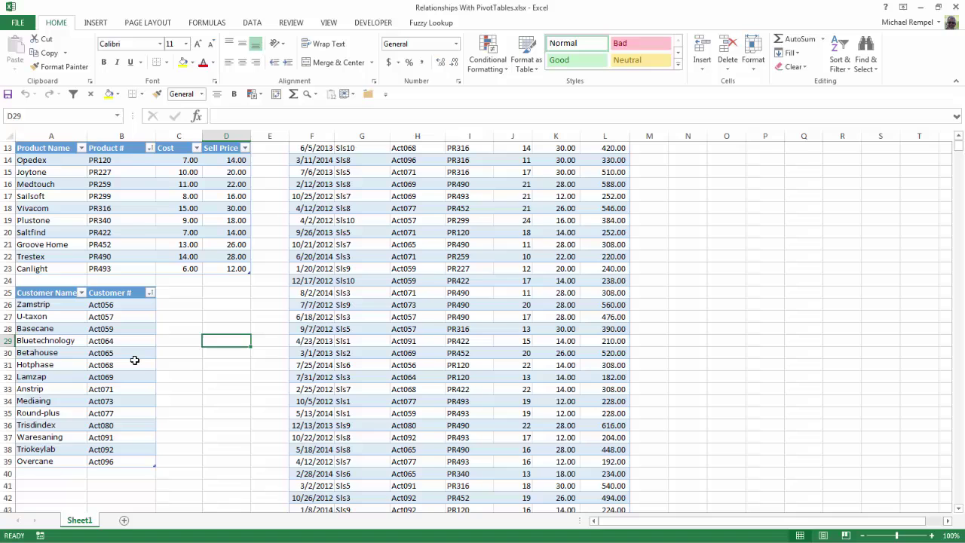
scroll(134, 360, "up", 4)
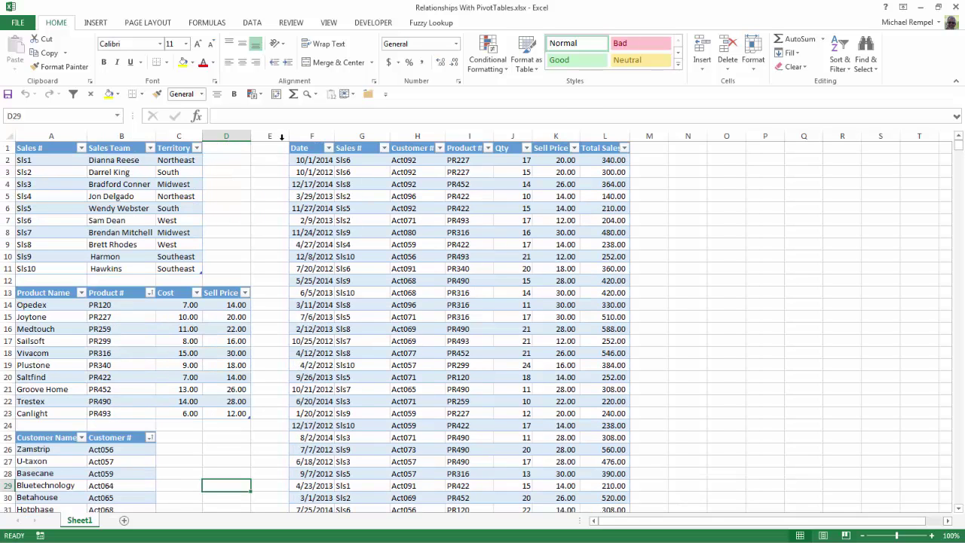
left_click(322, 161)
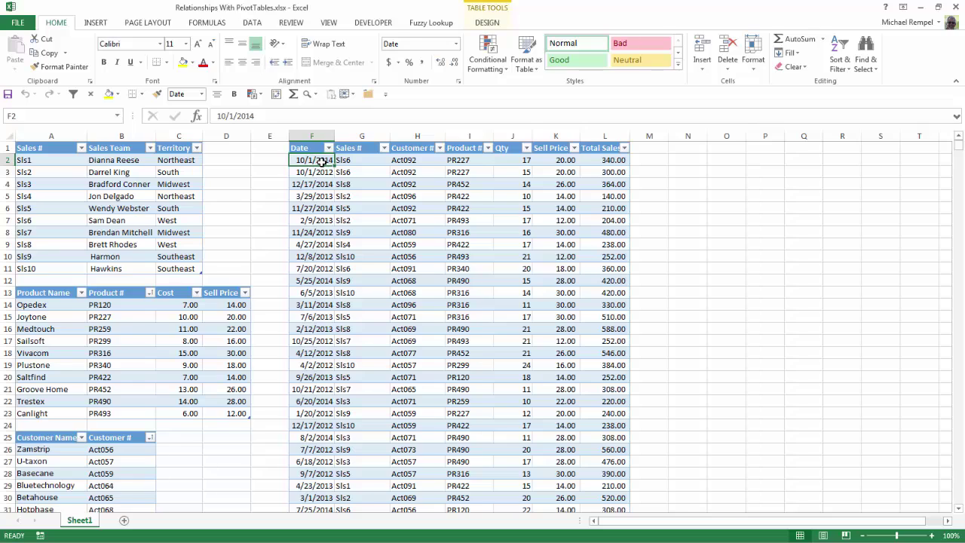
key("ctrl+End")
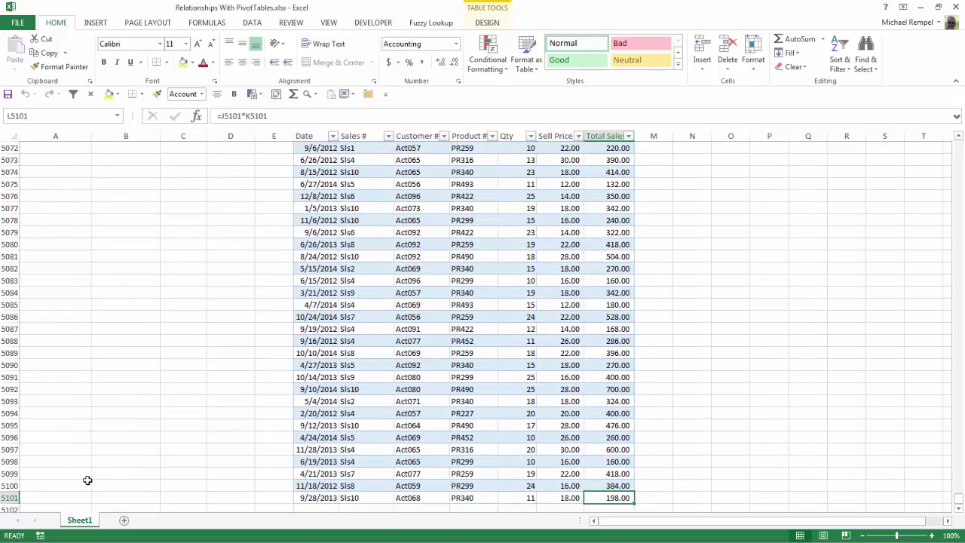
key("ctrl+Home")
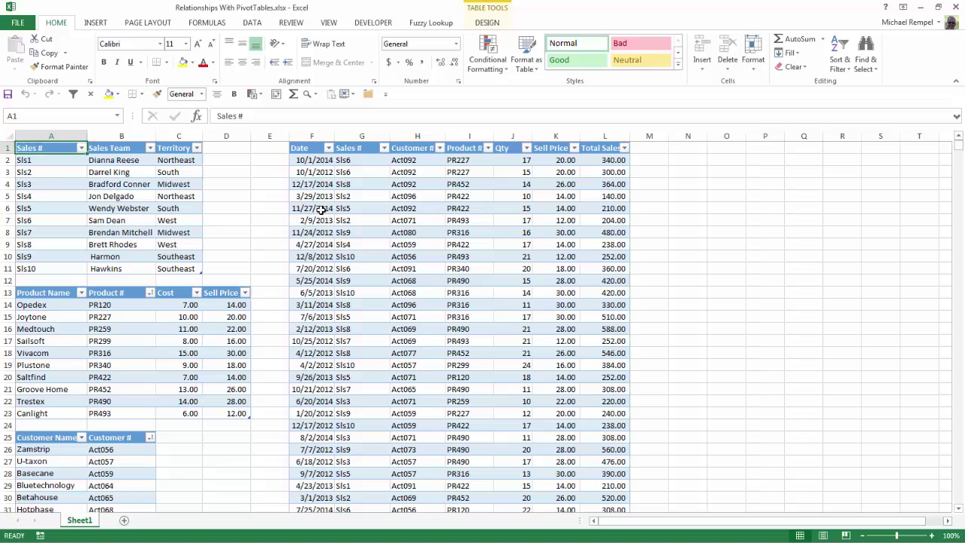
left_click(321, 208)
left_click(362, 174)
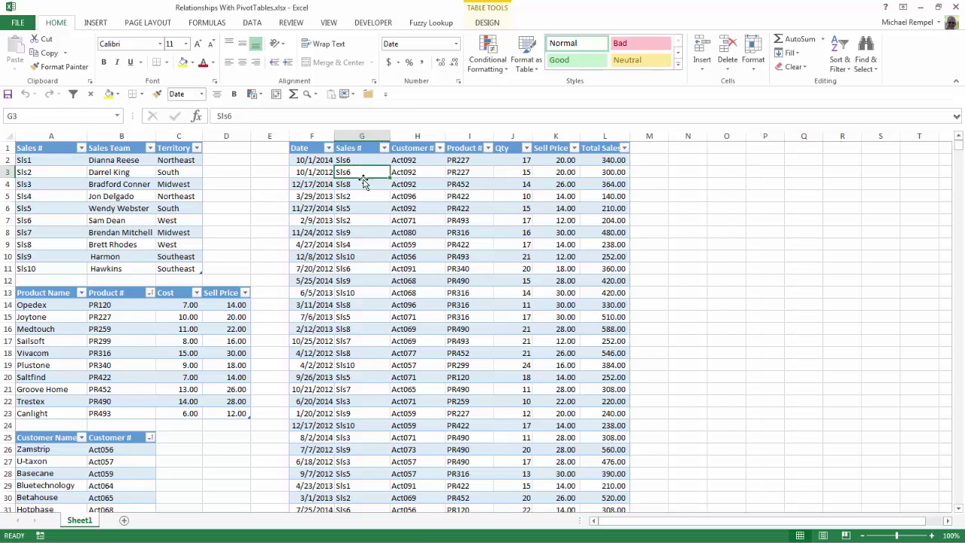
left_click(411, 188)
left_click(459, 196)
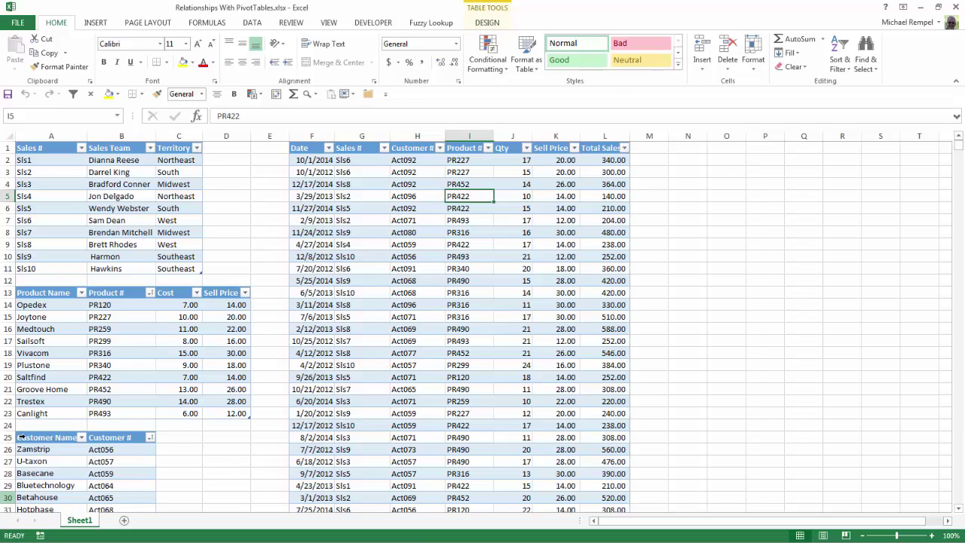
left_click(67, 467)
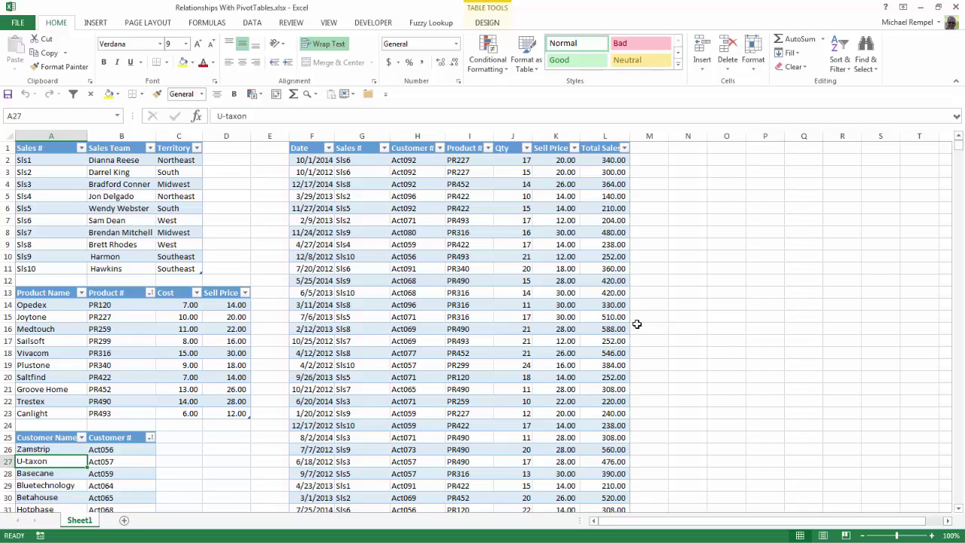
Step: Create a PivotTable from the SalesTeam table on a new worksheet, adding its data to the Data Model
left_click(127, 210)
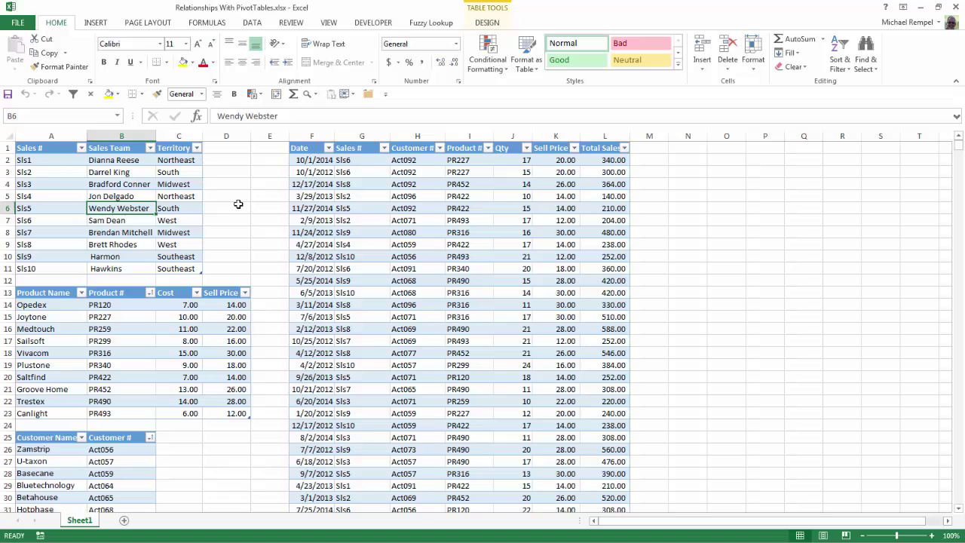
left_click(94, 24)
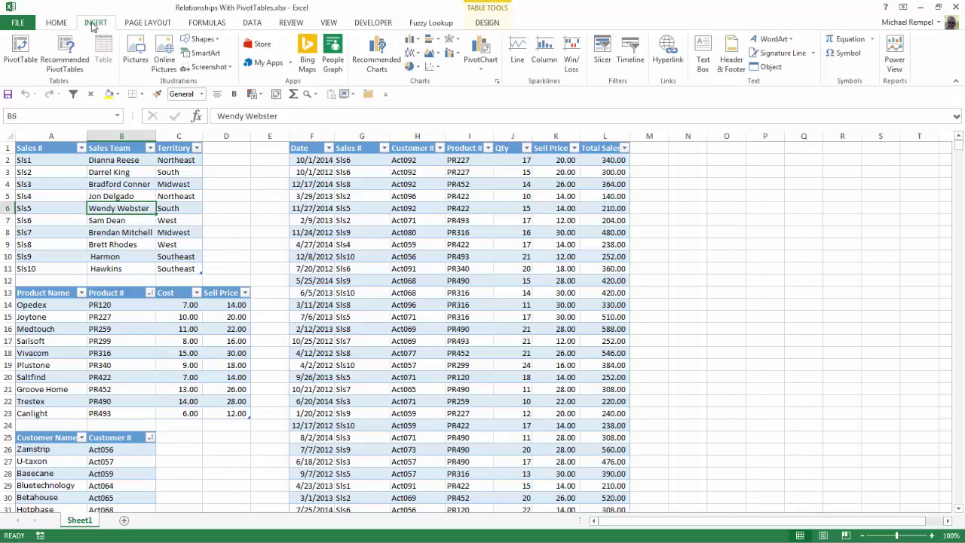
left_click(21, 54)
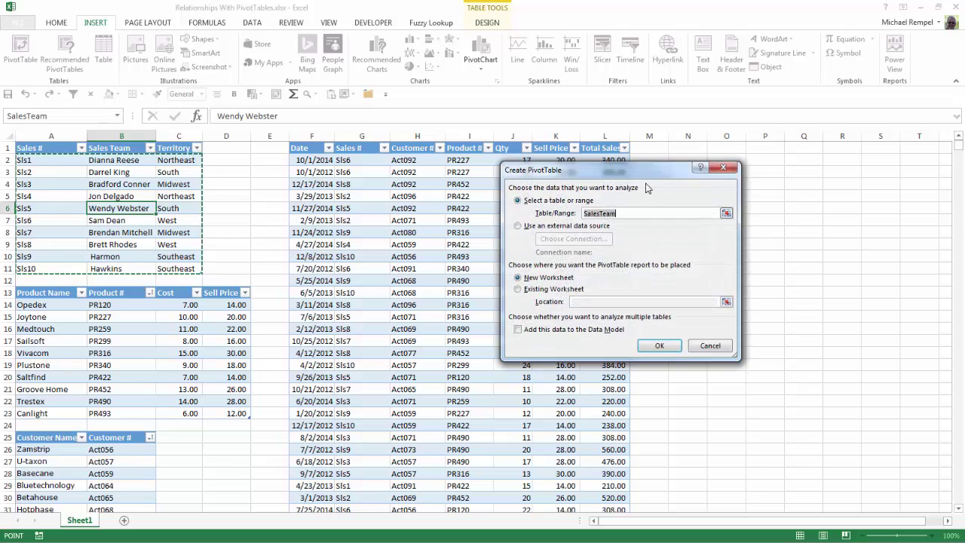
left_click_drag(601, 175, 501, 153)
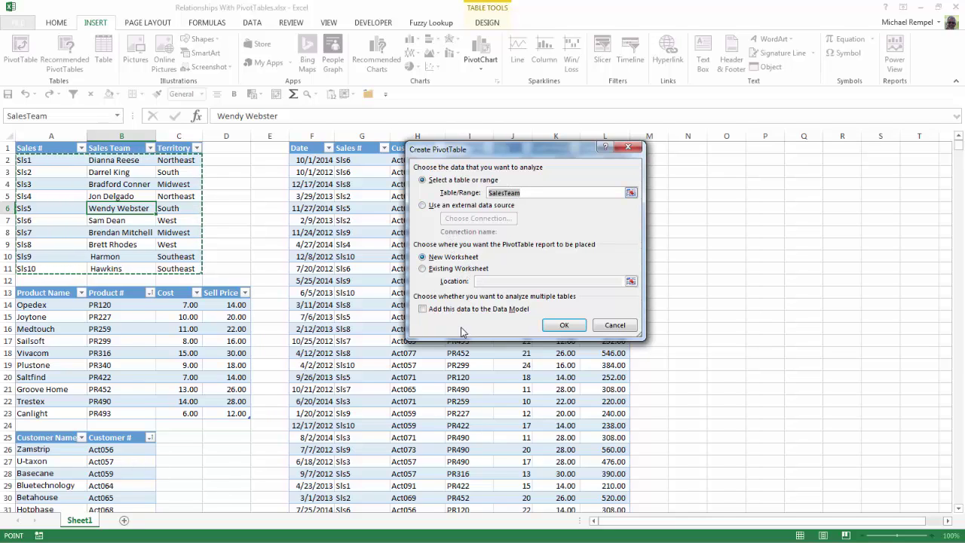
left_click(424, 310)
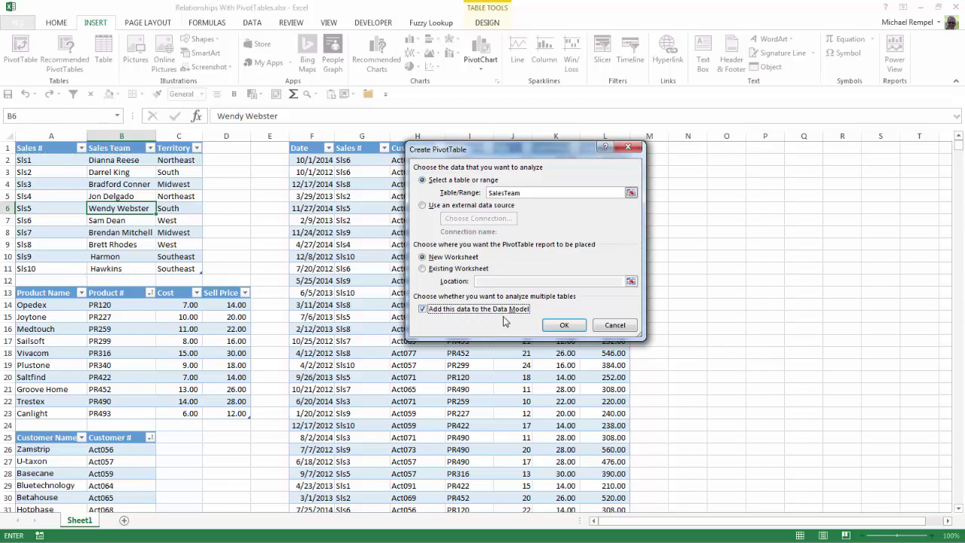
left_click(561, 329)
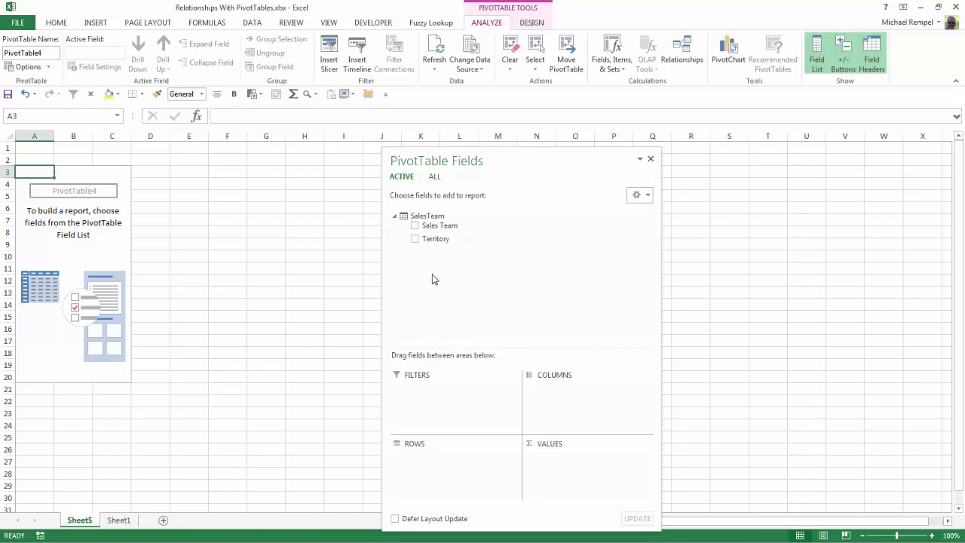
Step: Show all workbook tables in the PivotTable field list and add Territory from SalesTeam to the rows
left_click(435, 178)
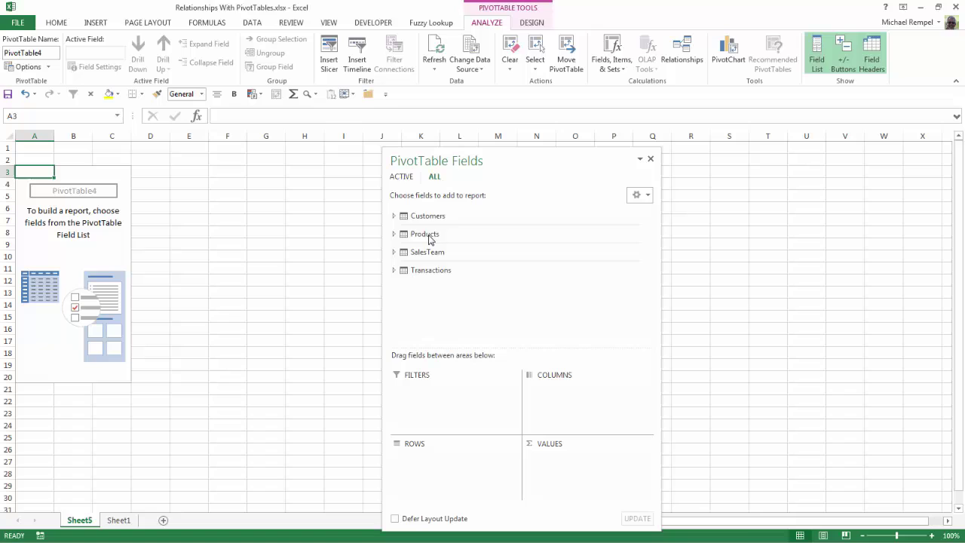
mouse_move(428, 219)
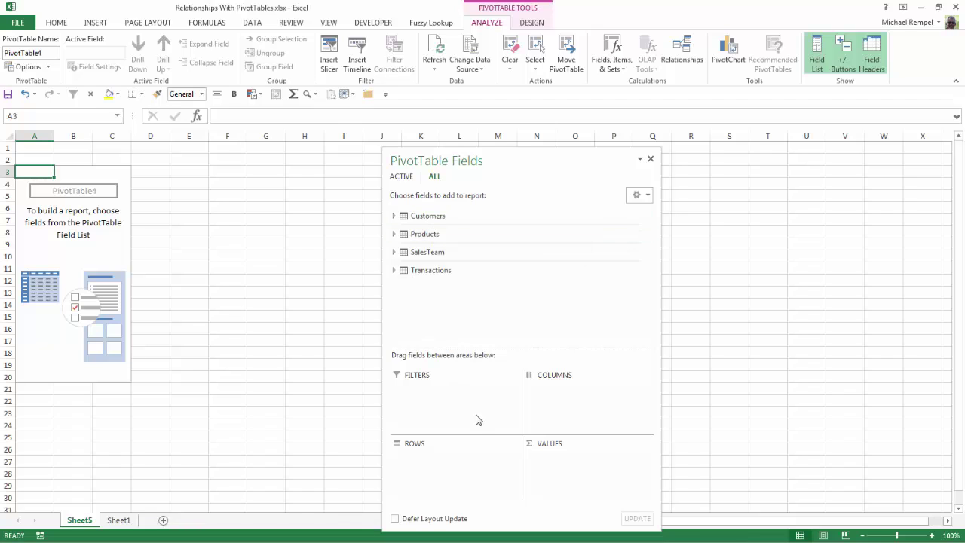
left_click(392, 217)
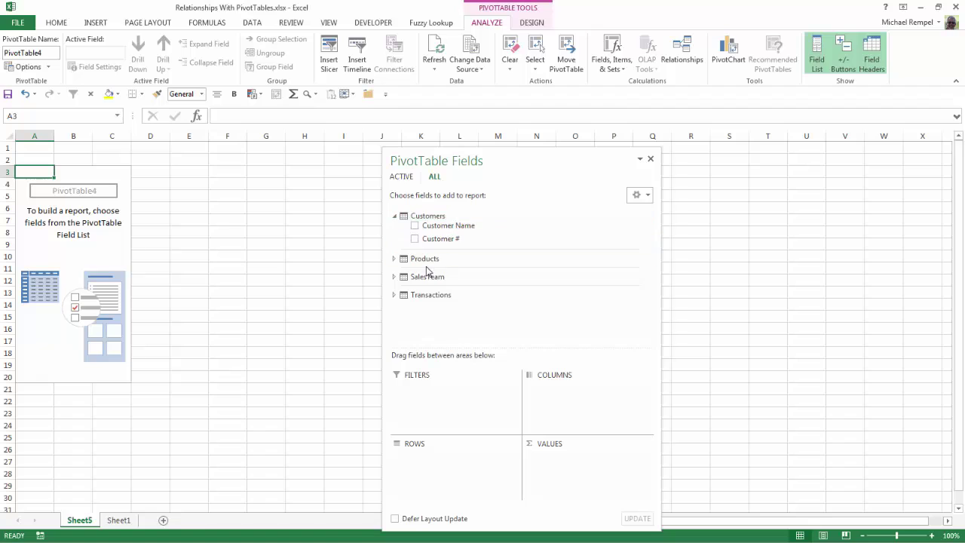
left_click(393, 217)
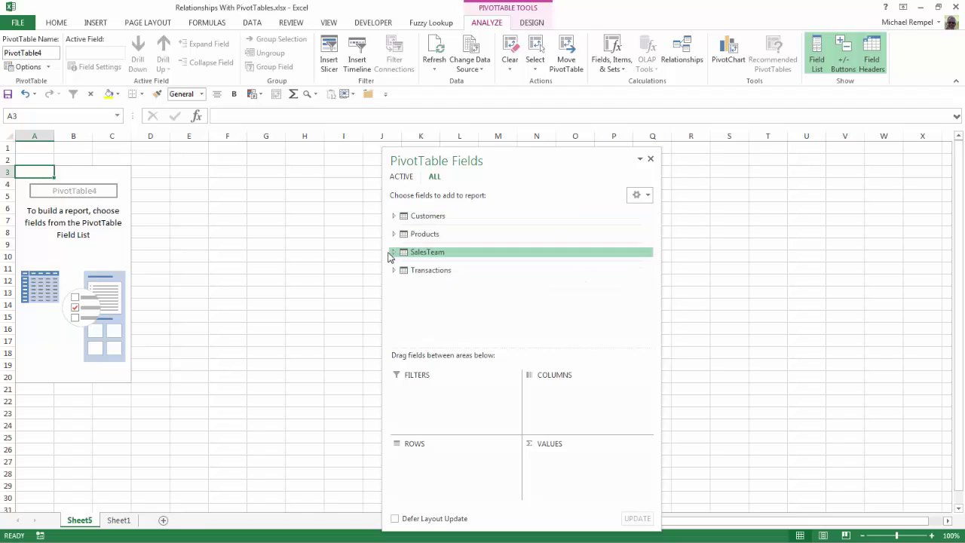
left_click(393, 252)
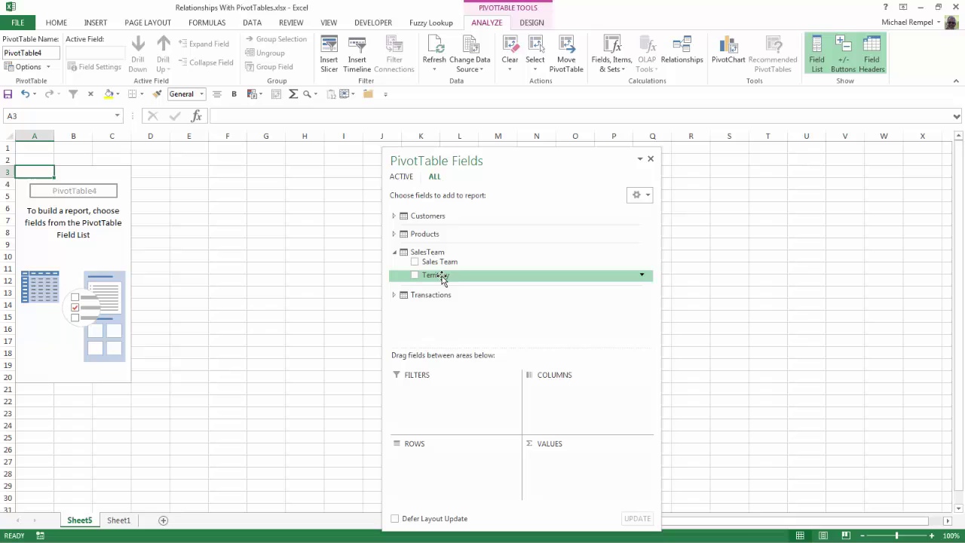
left_click_drag(441, 278, 449, 470)
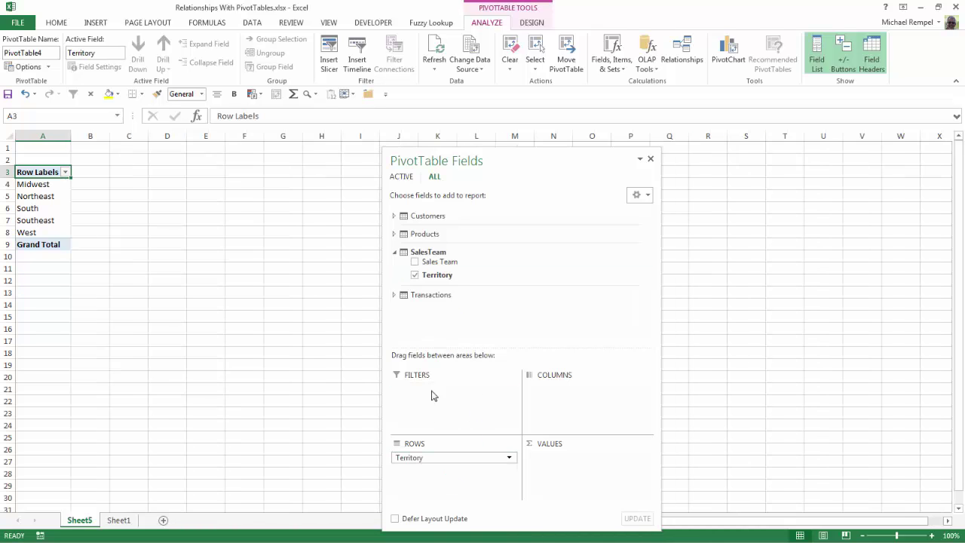
Step: Add Qty from the Transactions table to the PivotTable values
left_click(393, 295)
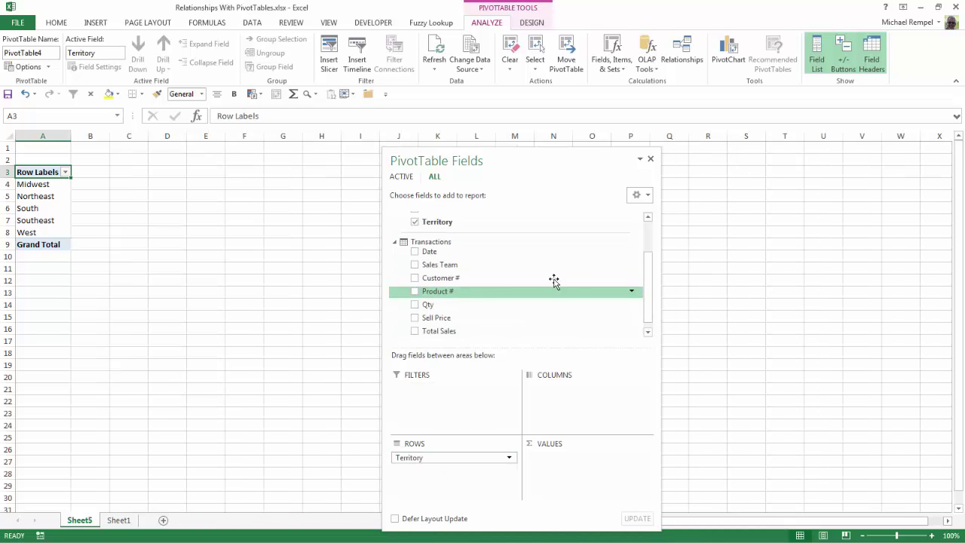
left_click_drag(650, 298, 648, 322)
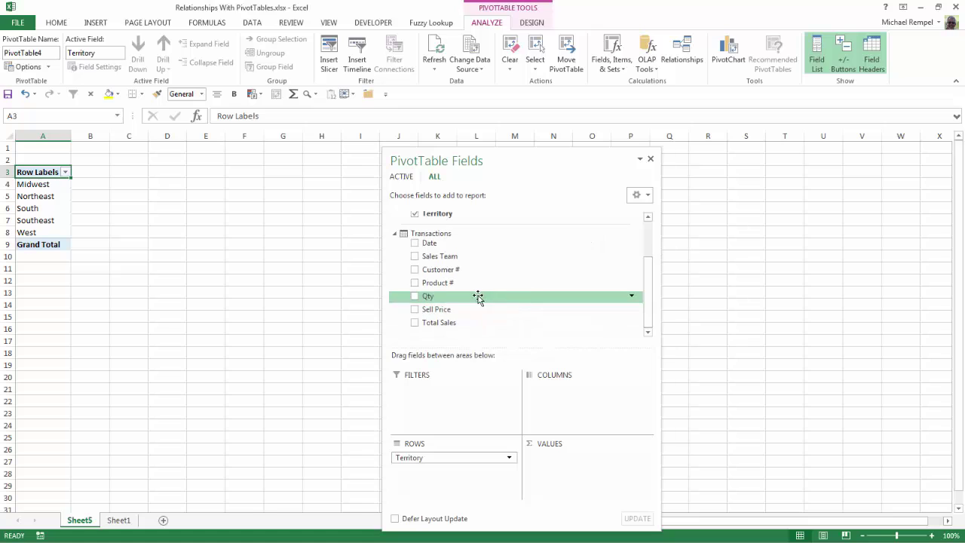
left_click_drag(428, 297, 572, 470)
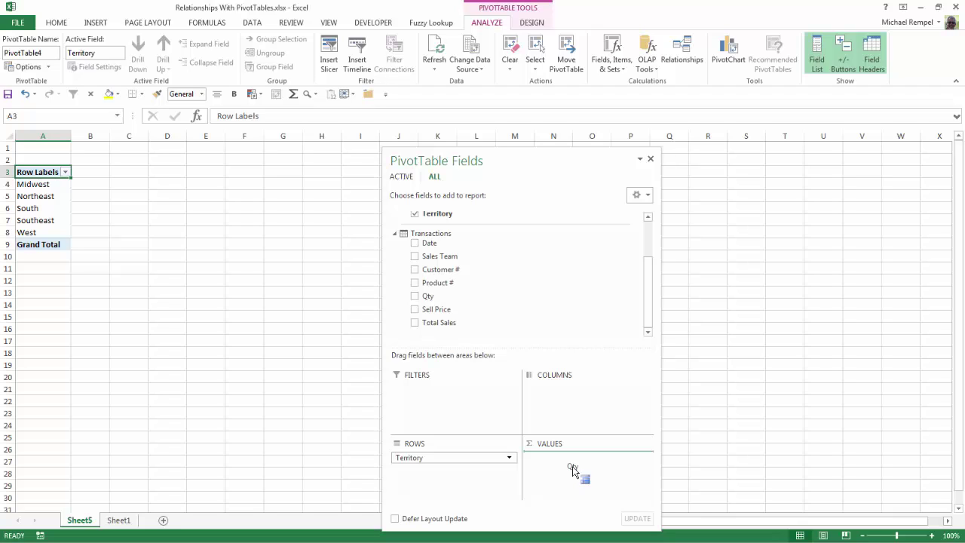
left_click_drag(572, 465, 572, 465)
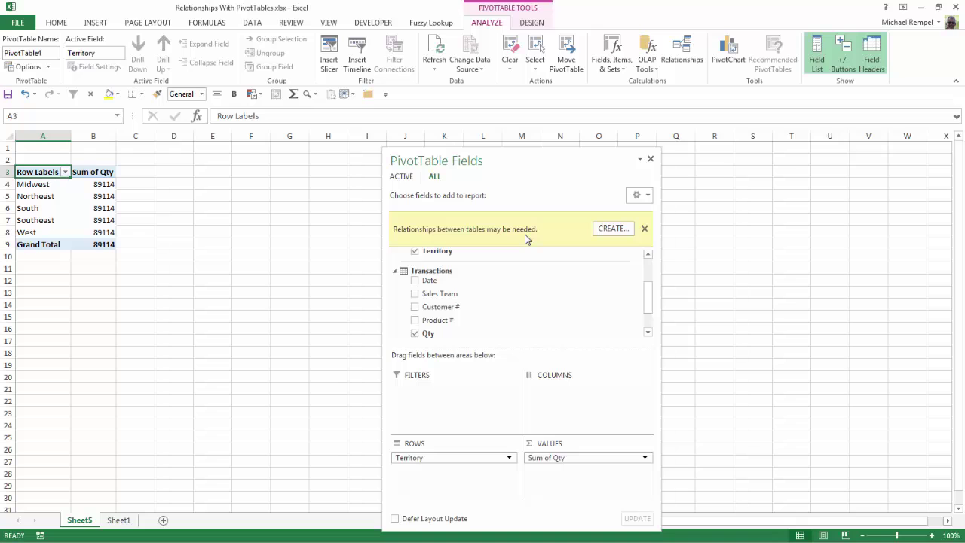
Step: Create a relationship from SalesTeam to Transactions, using the Sales Team column as both the foreign and the primary column
left_click(612, 229)
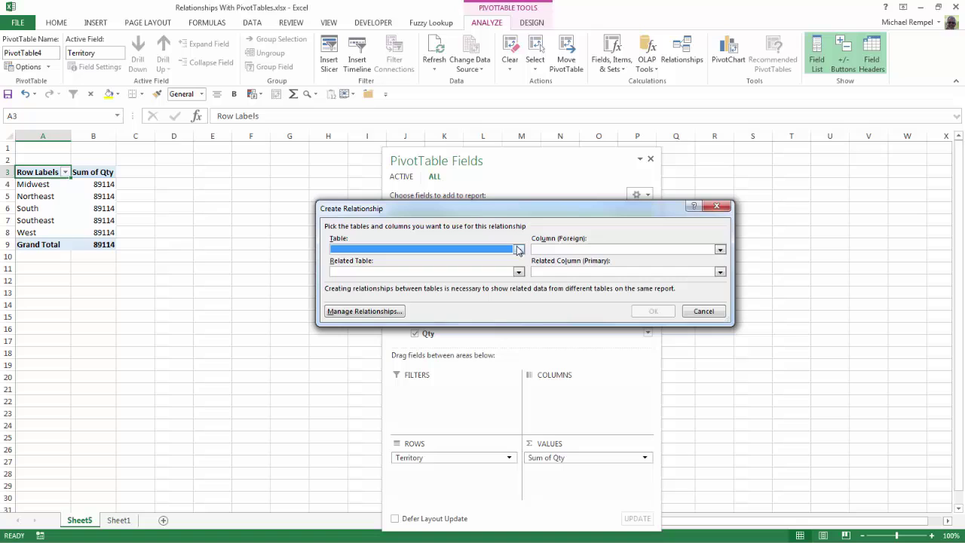
left_click(518, 250)
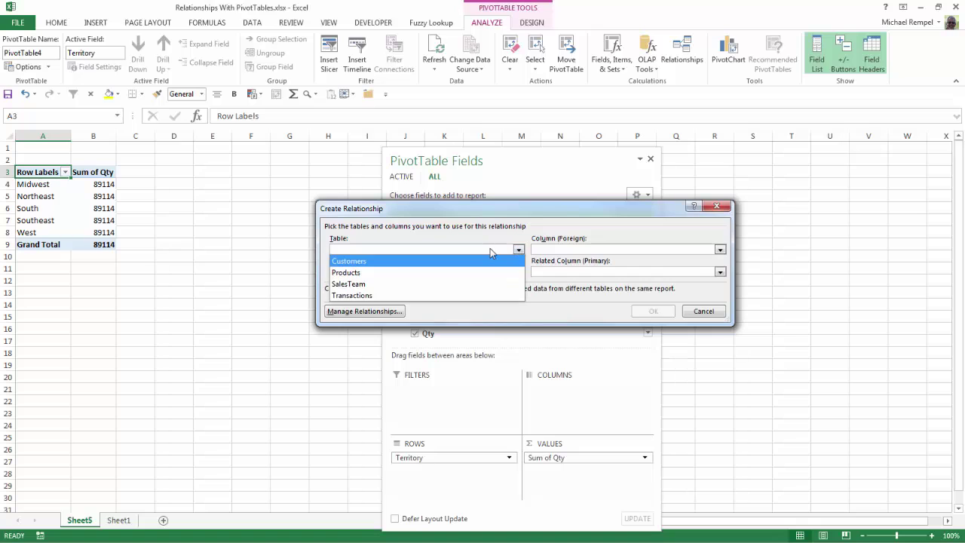
left_click(383, 285)
left_click(721, 250)
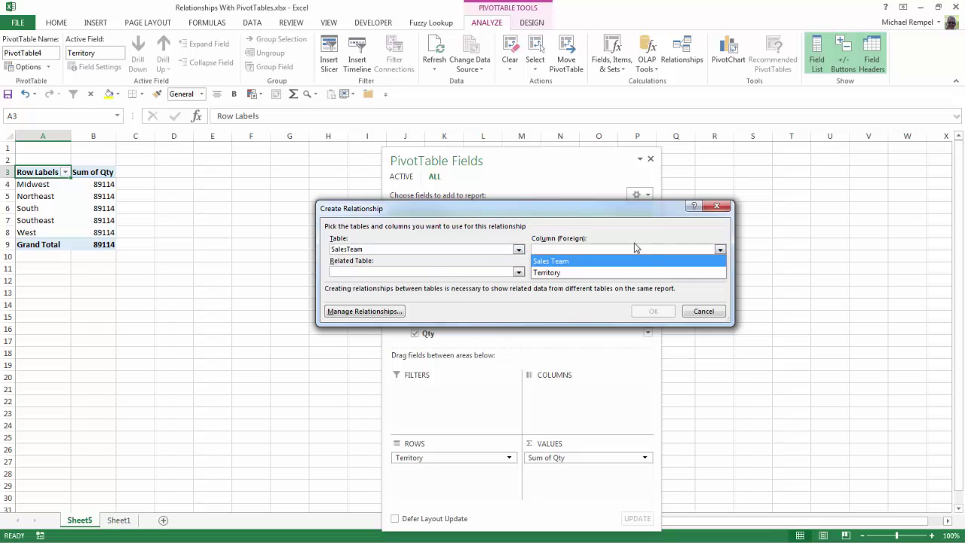
left_click(558, 261)
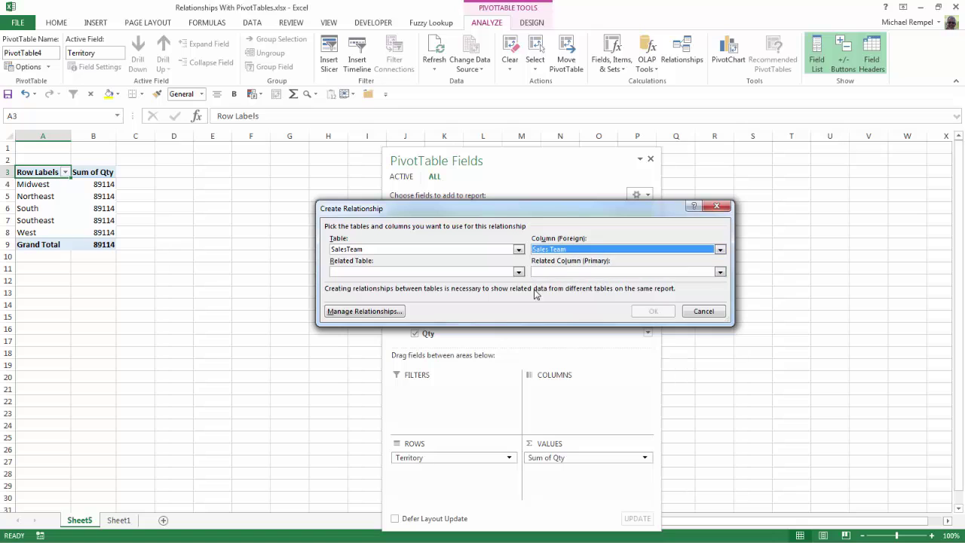
left_click(519, 272)
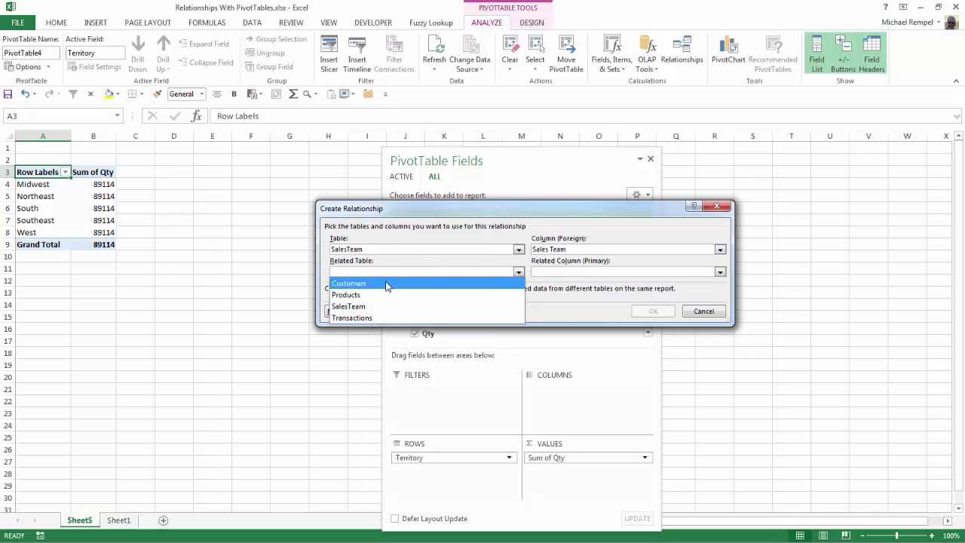
key("Escape")
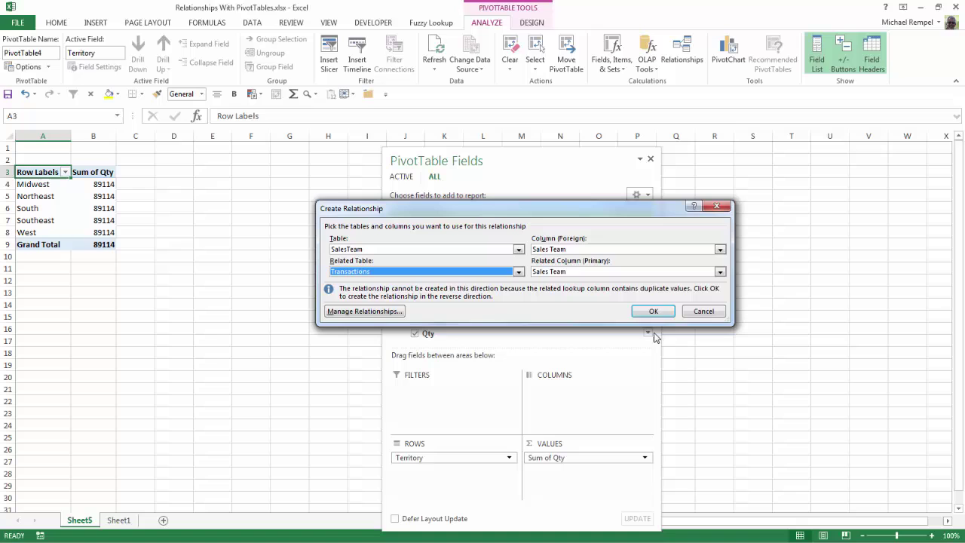
left_click(642, 310)
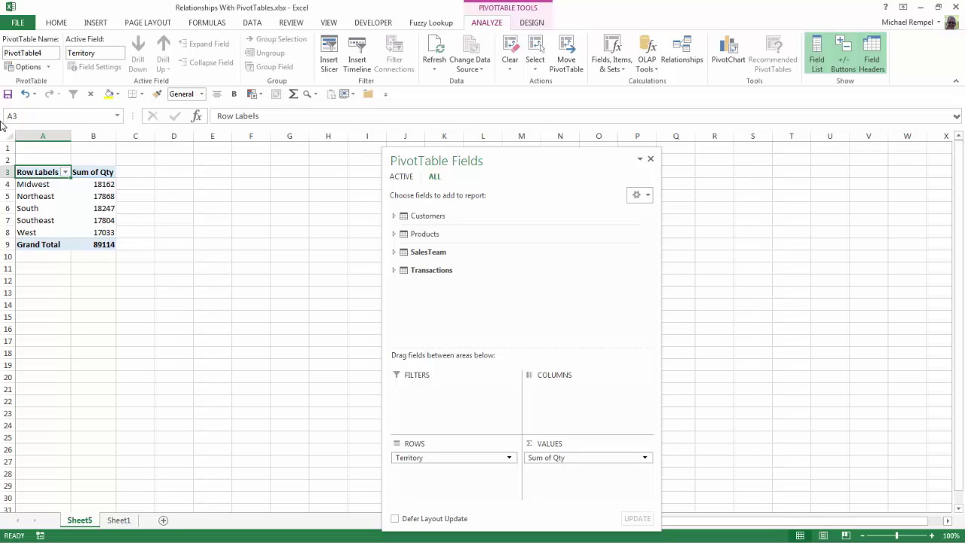
Step: Add Customer Name from the Customers table to the PivotTable rows beneath Territory
left_click(393, 217)
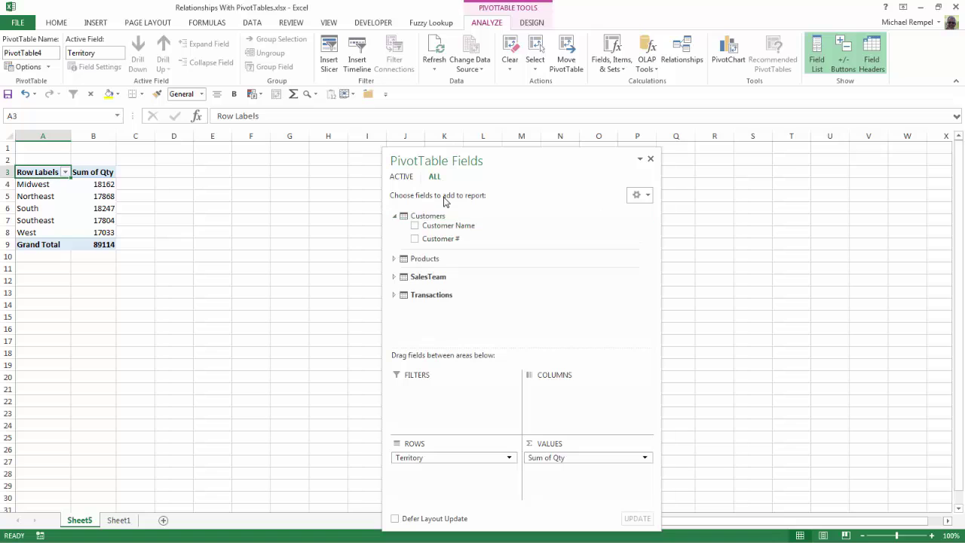
left_click_drag(445, 229, 460, 475)
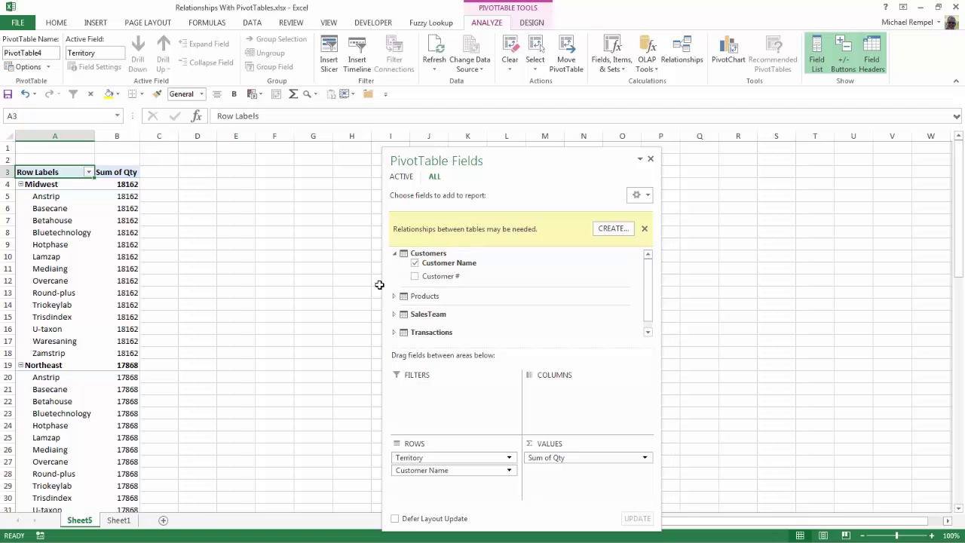
Step: Create a relationship from Transactions to Customers, using Customer # as both the foreign and the primary column
left_click(615, 231)
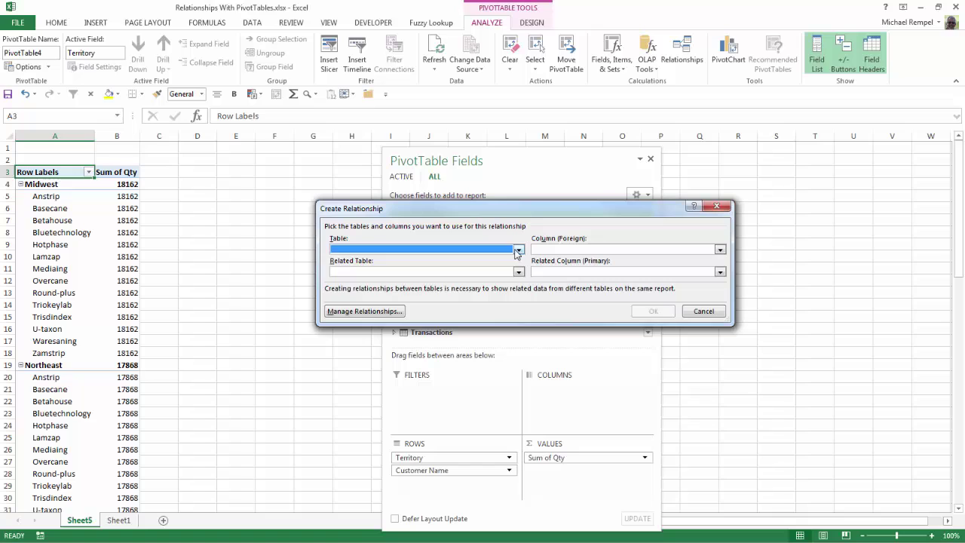
left_click(518, 250)
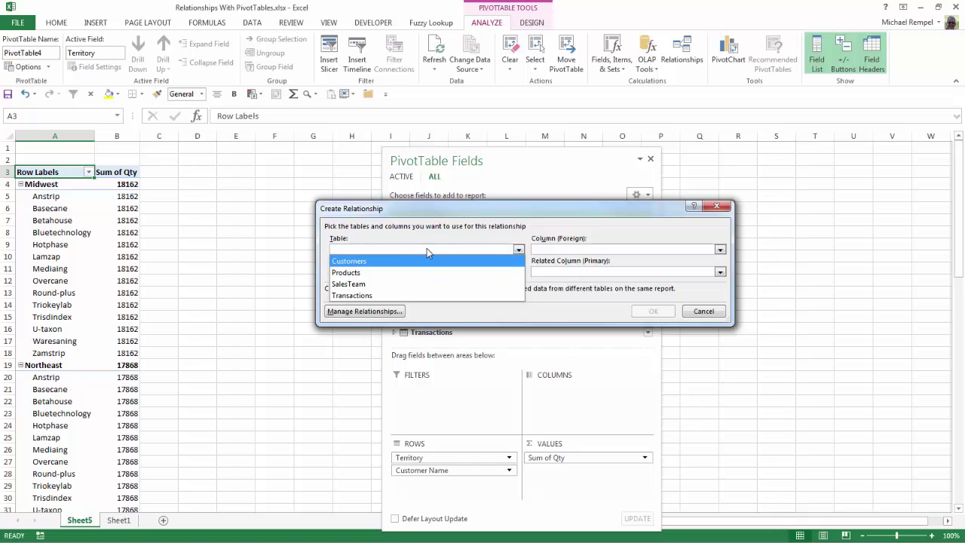
left_click(352, 296)
left_click(720, 250)
left_click(558, 260)
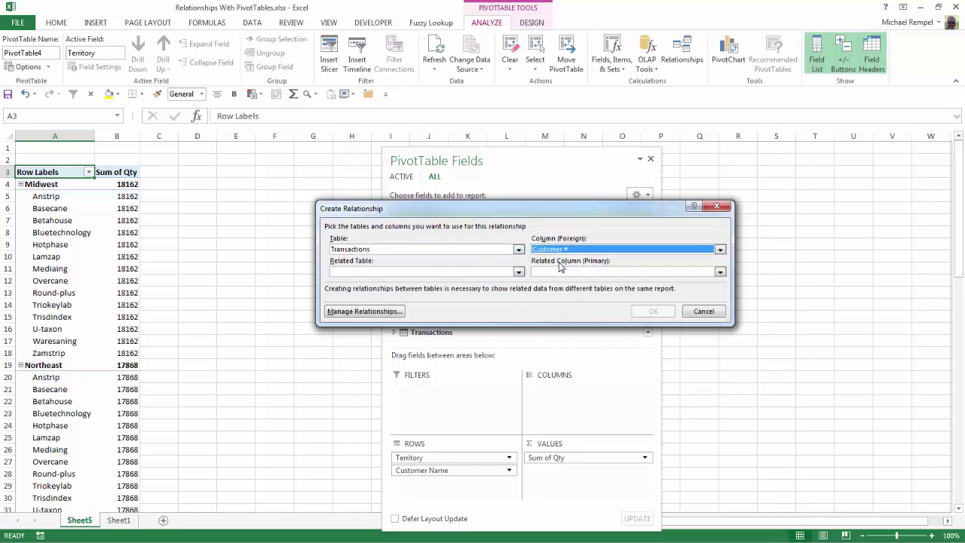
left_click(518, 272)
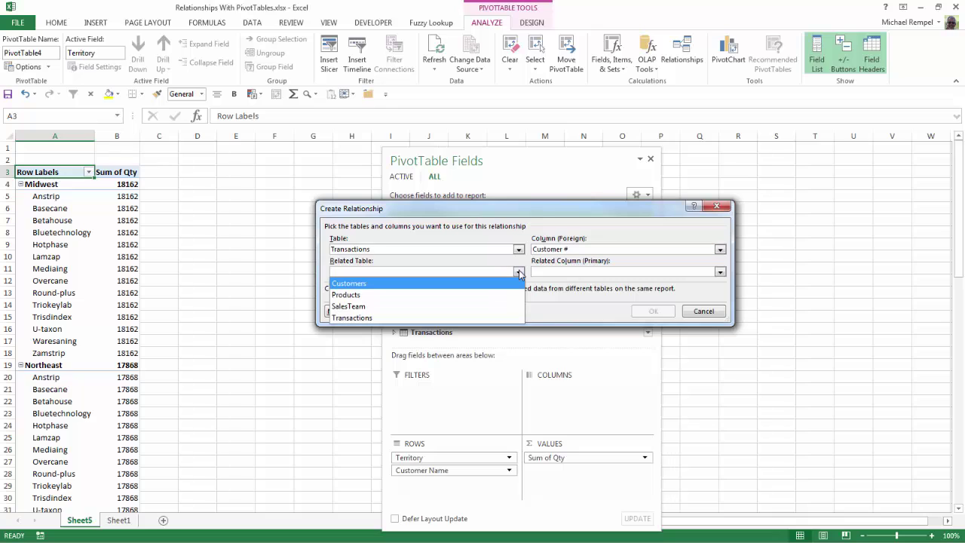
left_click(372, 289)
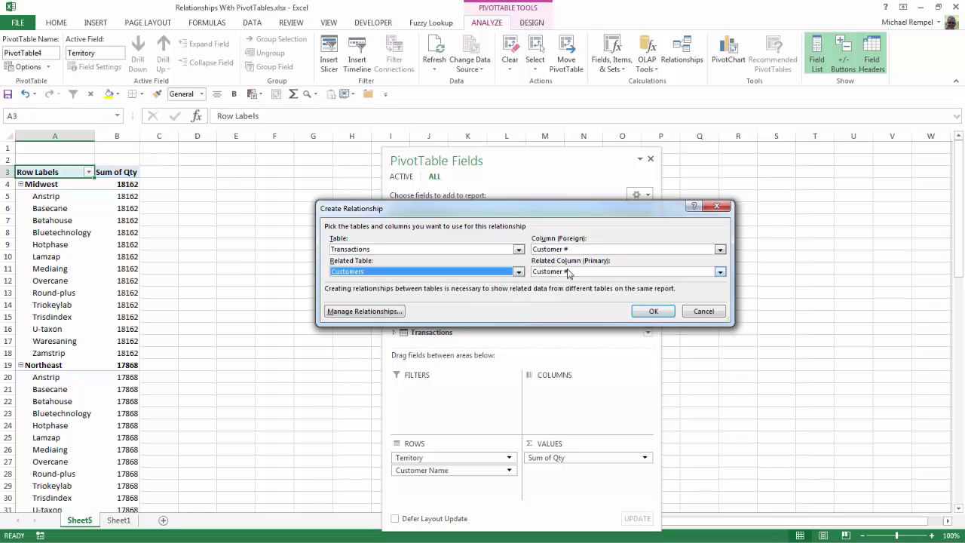
left_click(653, 312)
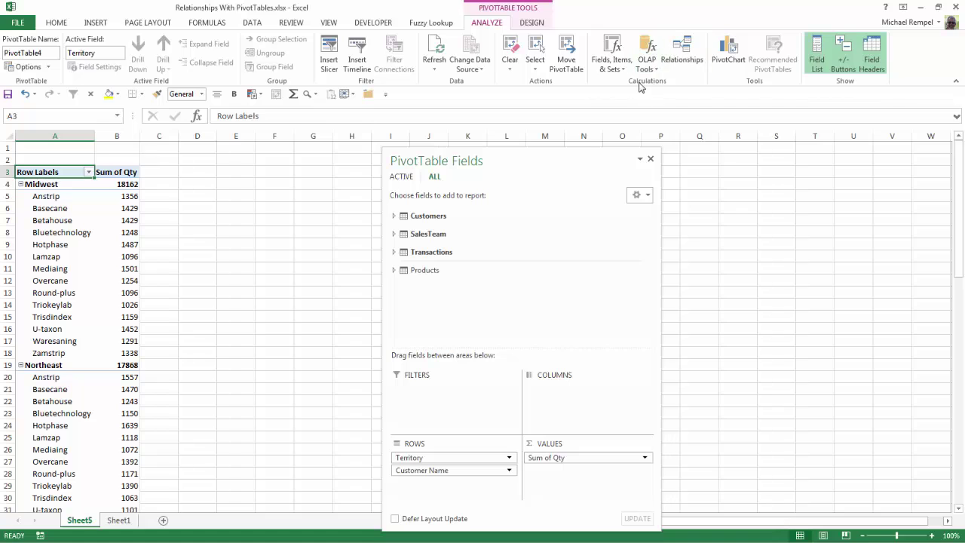
Step: Open the list of table relationships and inspect the definition of the Transactions to Customers relationship without changing it
left_click(682, 57)
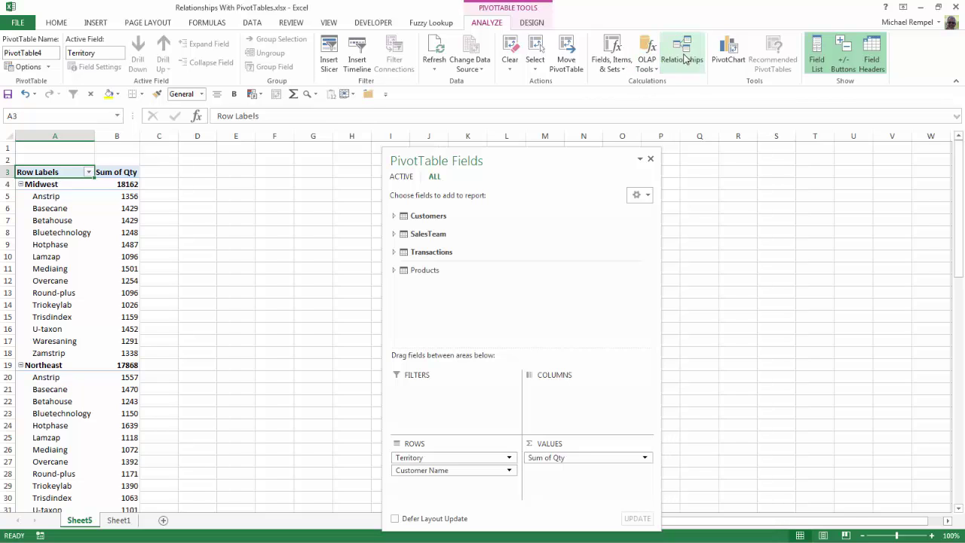
left_click(423, 171)
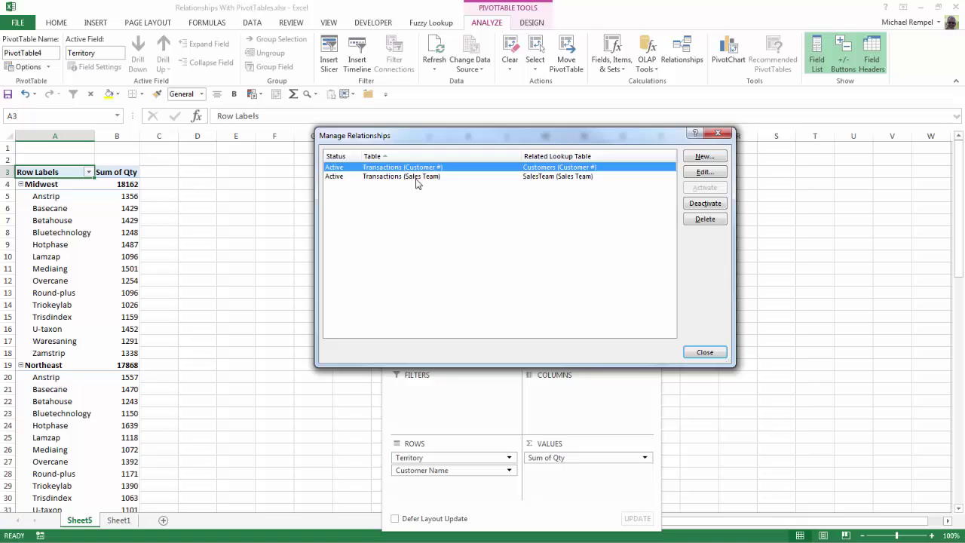
left_click(417, 178)
left_click(422, 169)
left_click(702, 172)
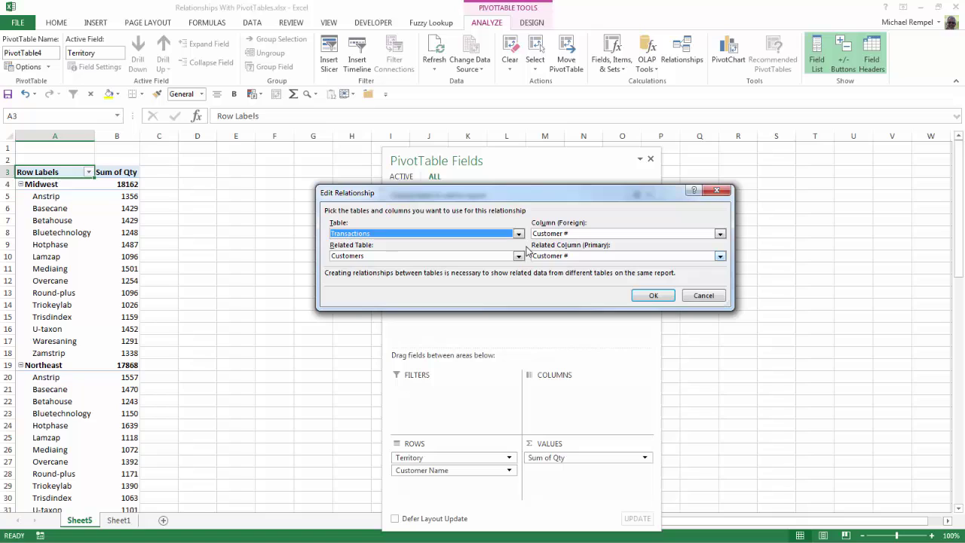
left_click(700, 296)
Step: Inspect the definition of the Transactions to SalesTeam relationship, keep it as it is and leave the relationship manager
left_click(371, 178)
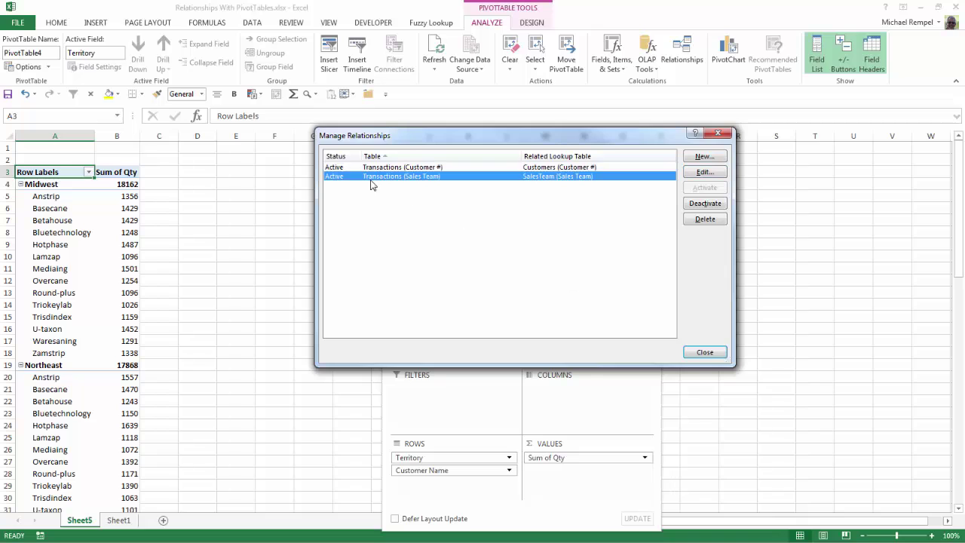
left_click(705, 173)
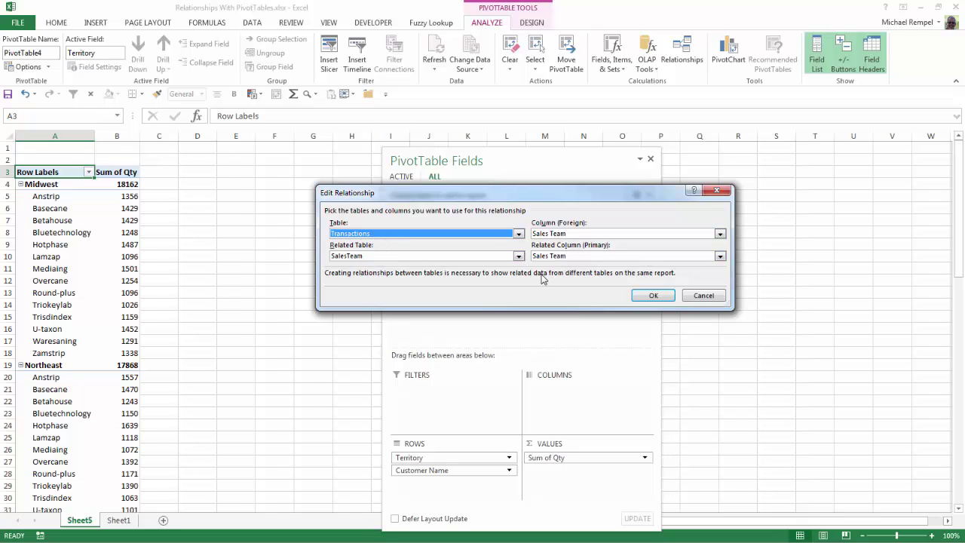
left_click(652, 295)
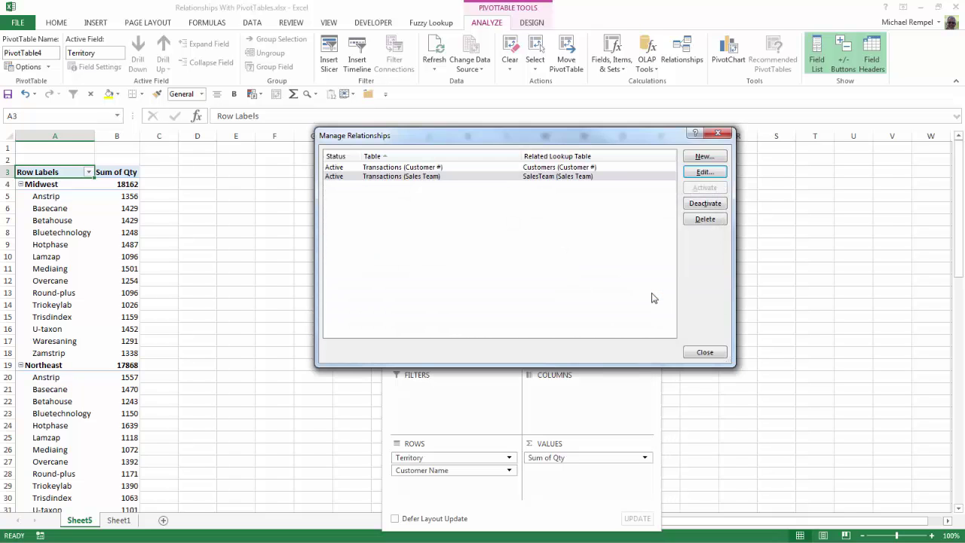
left_click(700, 352)
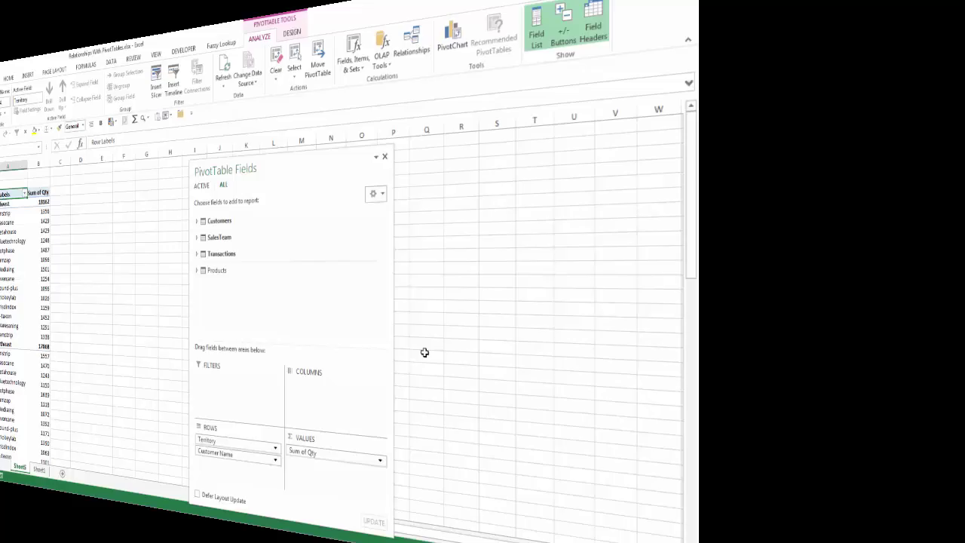